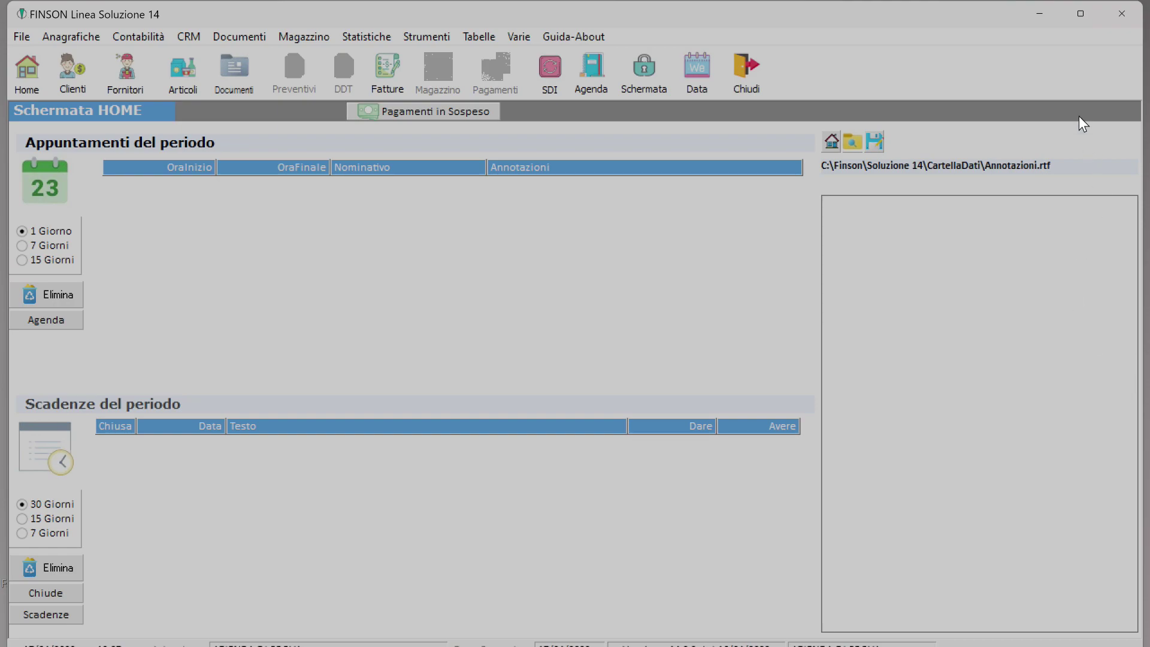
Maximize the program window and view the customer, supplier and article archives in turn
left_click(1080, 15)
mouse_move(1081, 24)
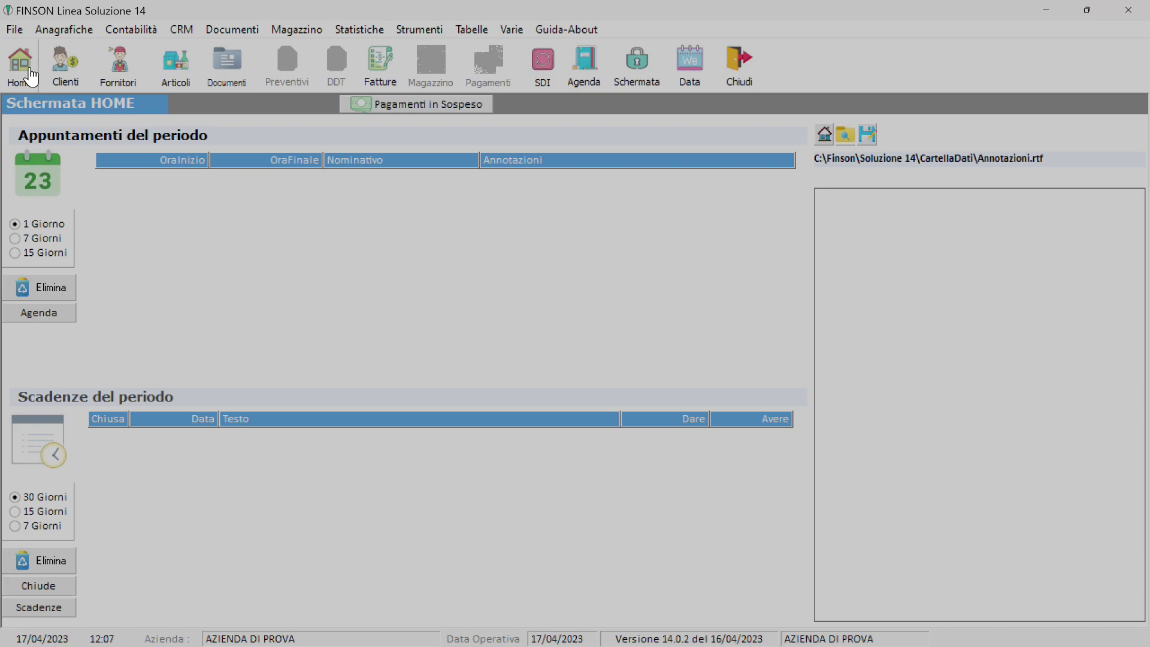
left_click(65, 66)
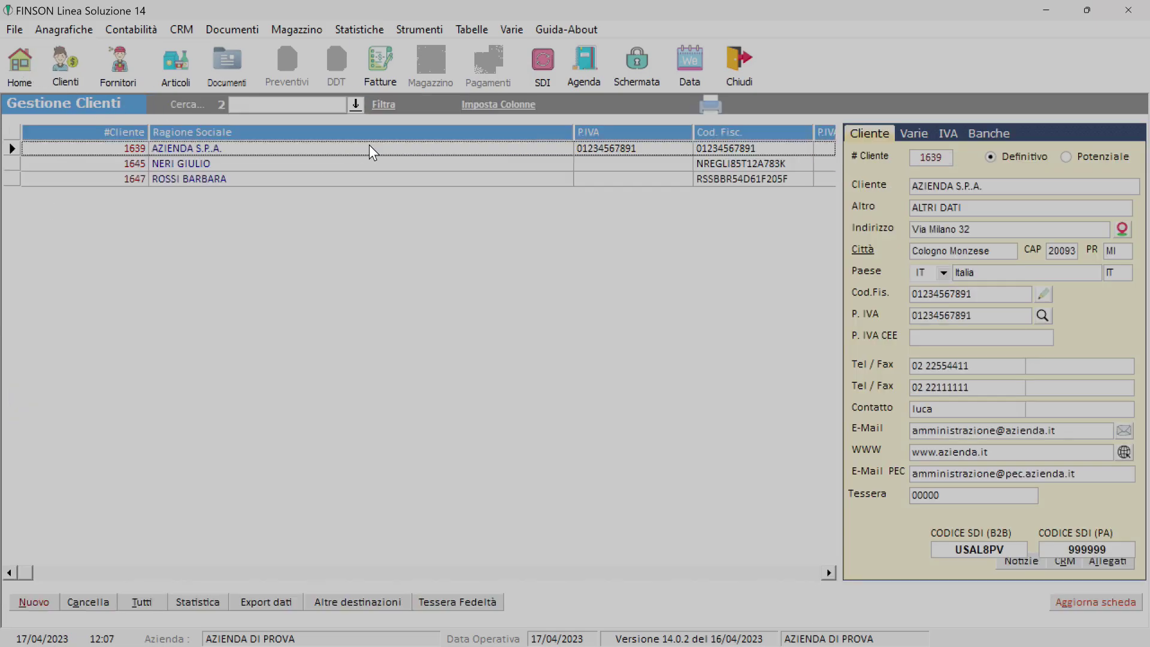
left_click(123, 70)
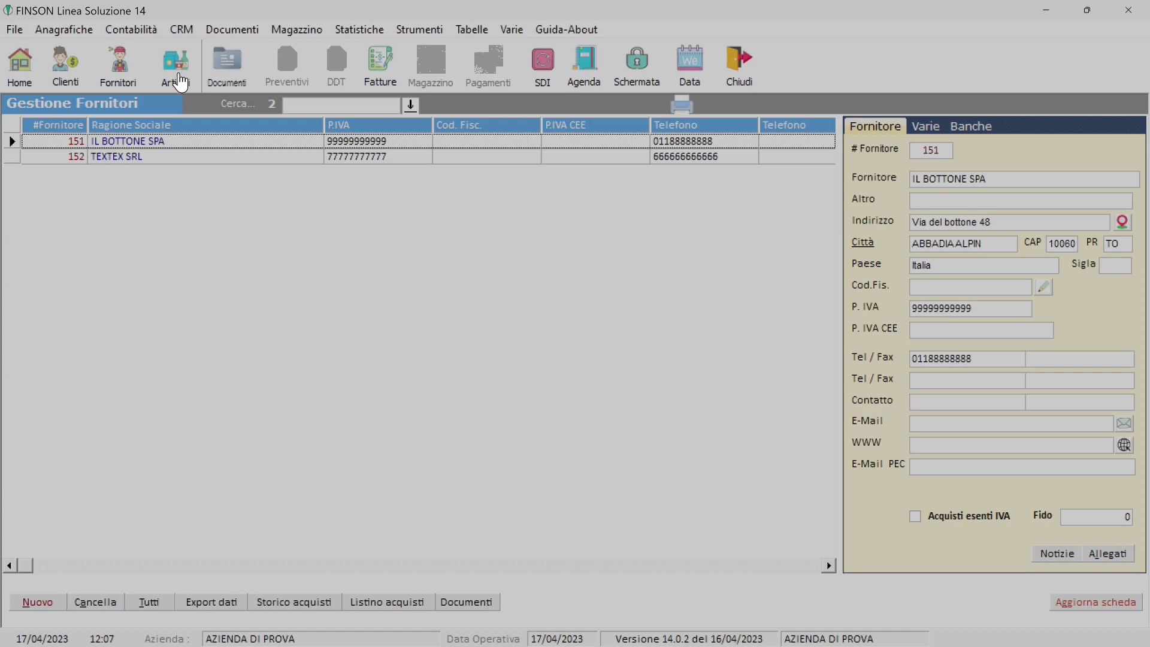
left_click(179, 76)
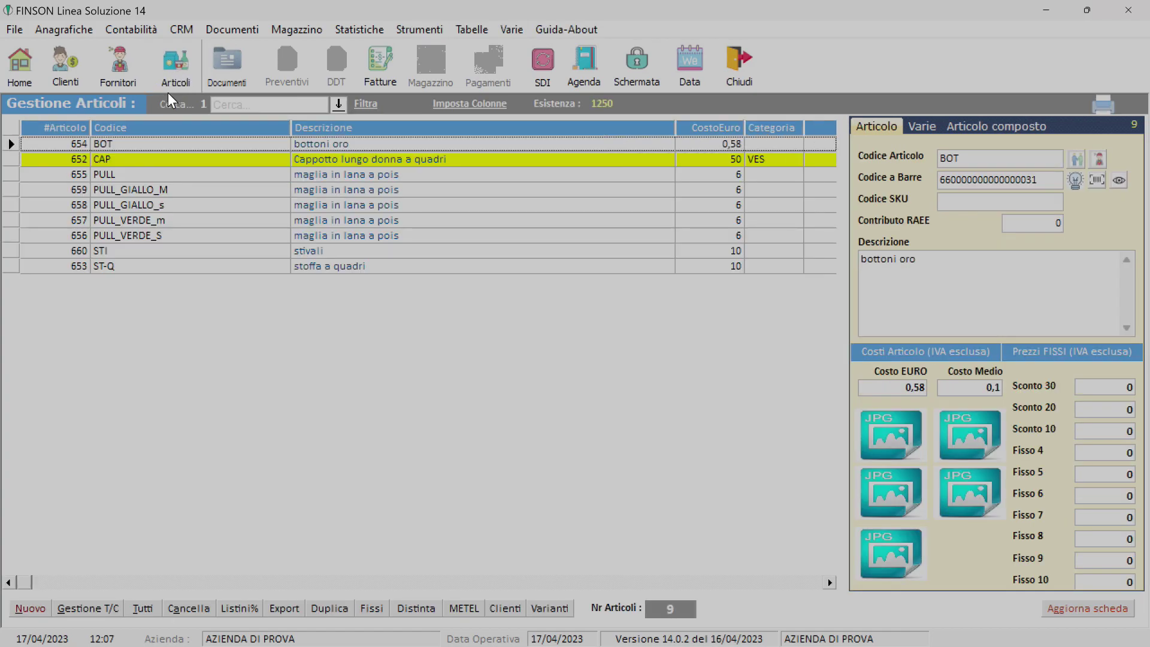
Open the invoice list and view the XML file check for electronic invoices, closing the check when finished
left_click(230, 67)
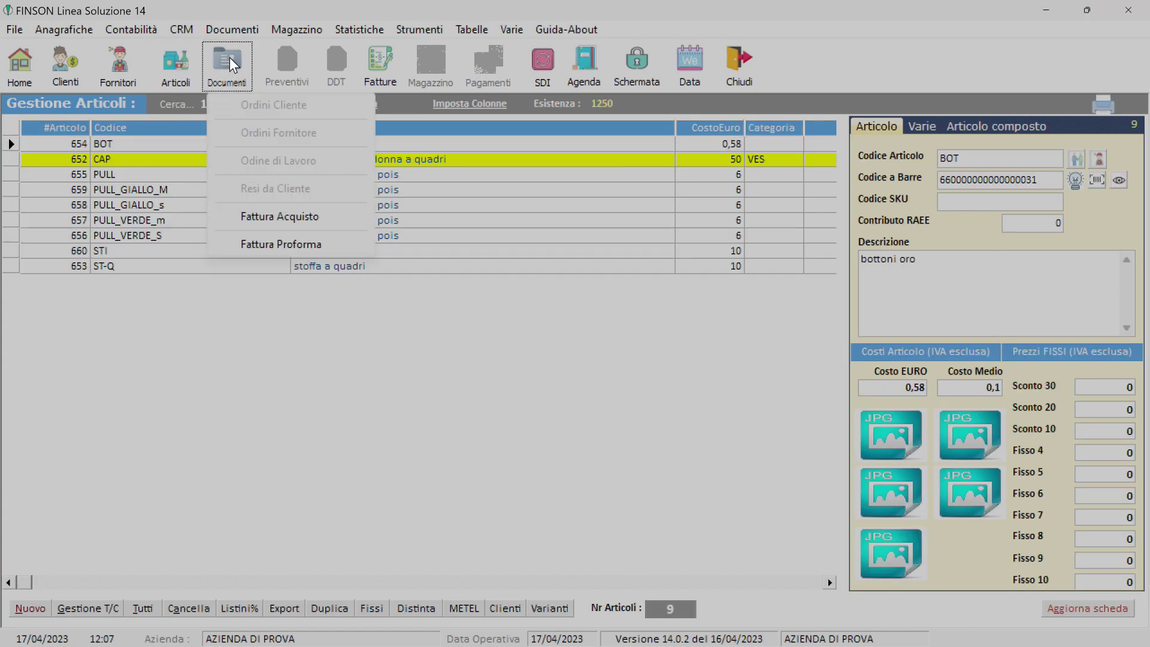
left_click(373, 67)
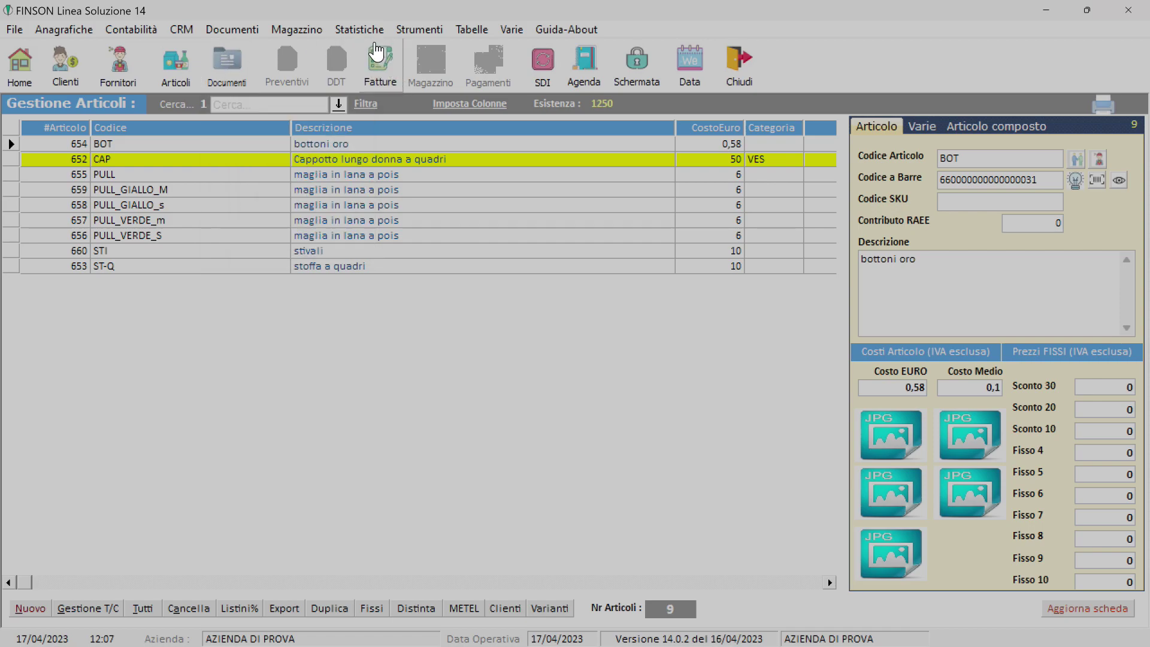
left_click(376, 53)
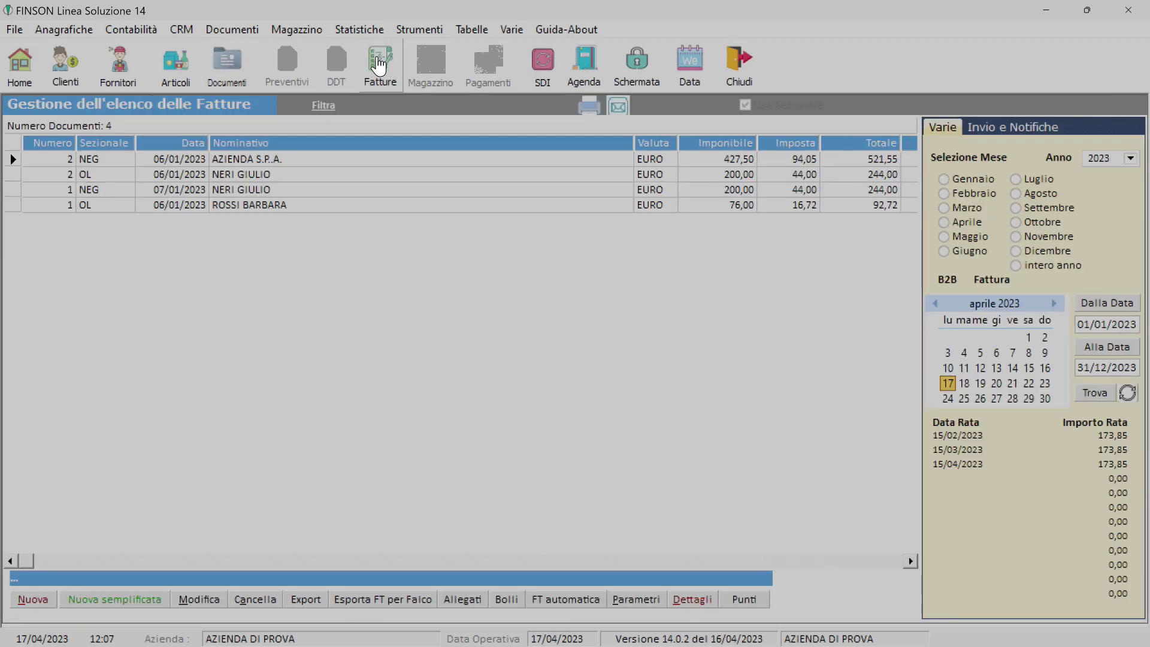
left_click(544, 60)
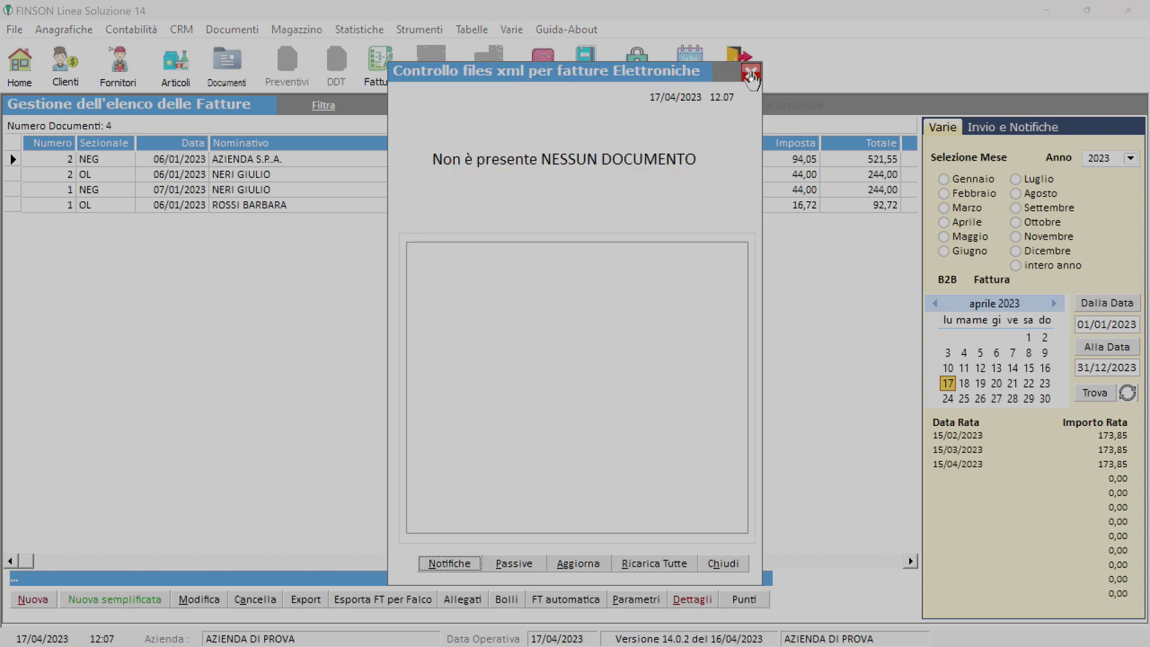
left_click(750, 75)
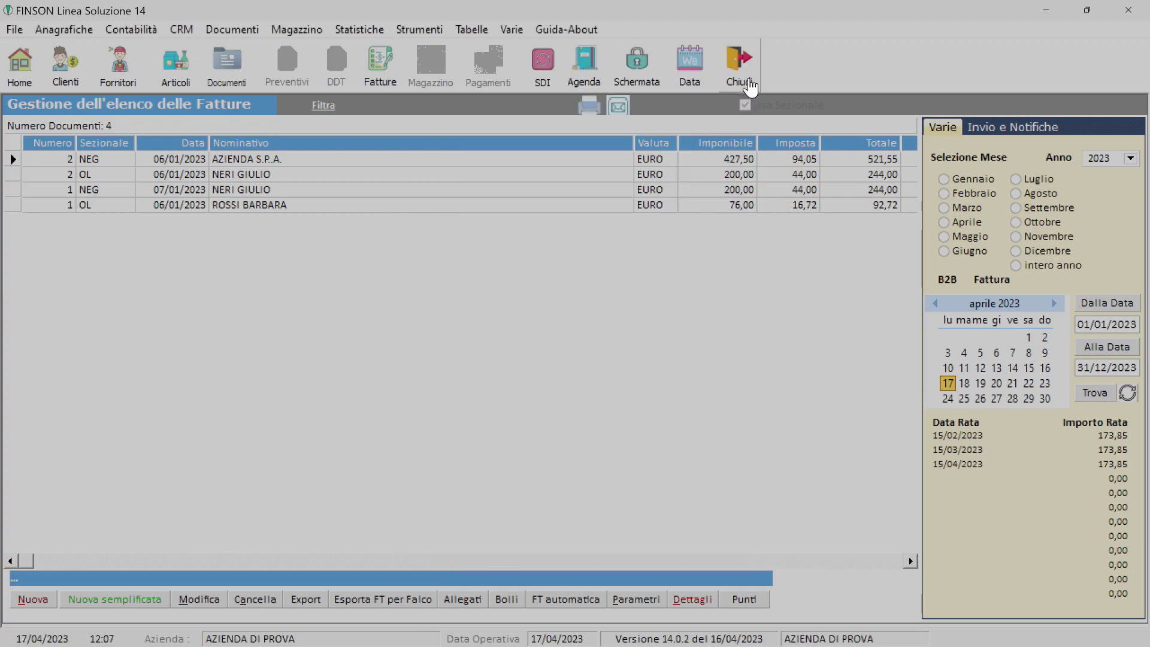
Look at the Agenda and Data functions and save the window's current position and size
left_click(586, 68)
left_click(650, 67)
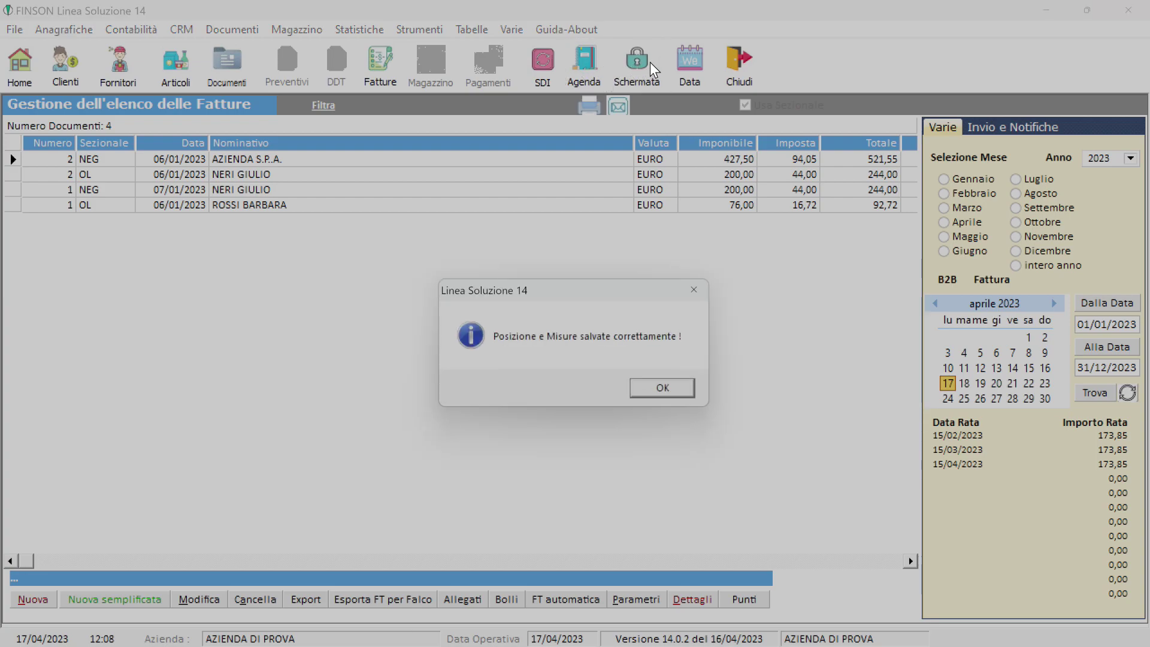
left_click(680, 391)
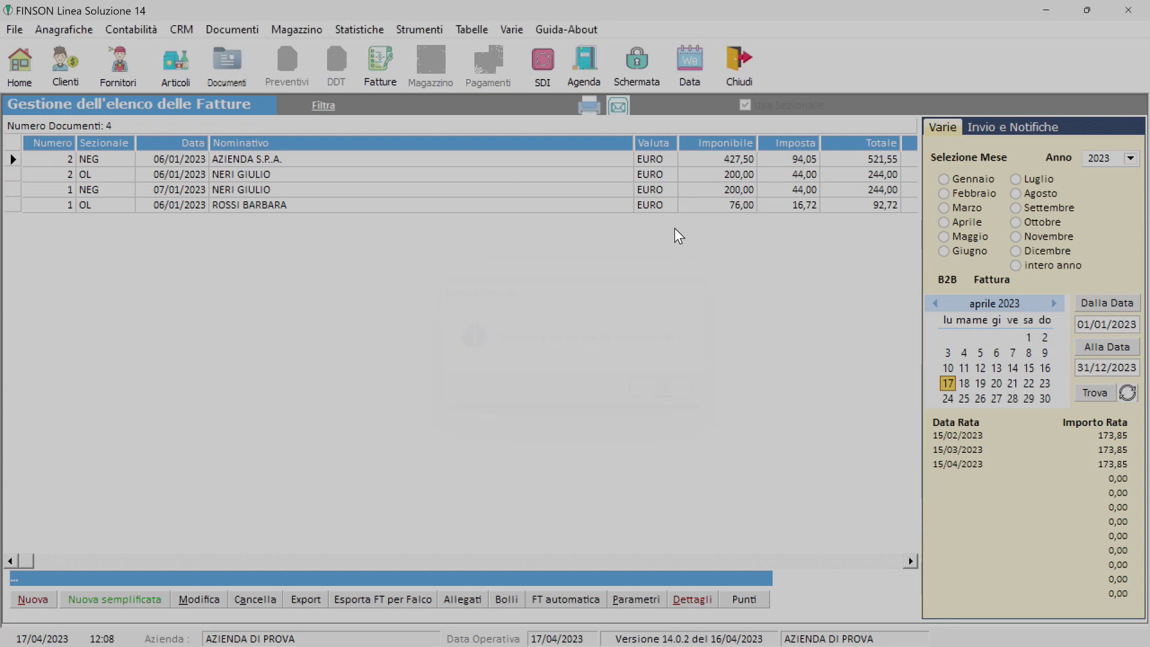
left_click(692, 77)
left_click(843, 77)
View the tables available for exporting the archive to Excel and dismiss the antivirus notification
left_click(13, 35)
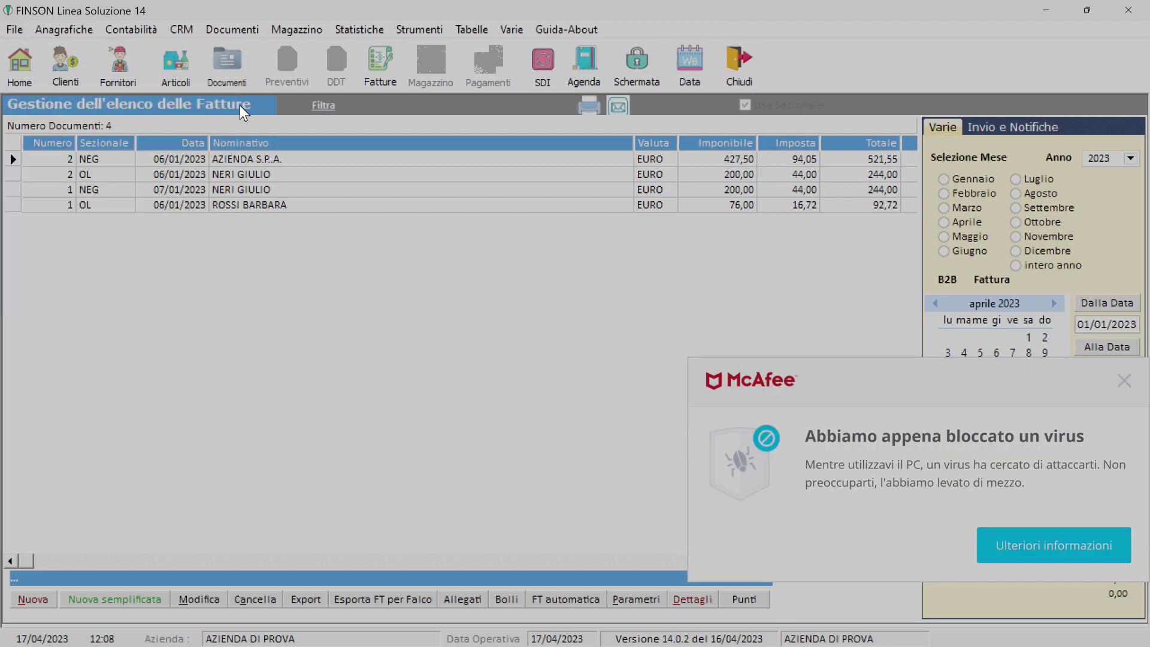
left_click(1123, 380)
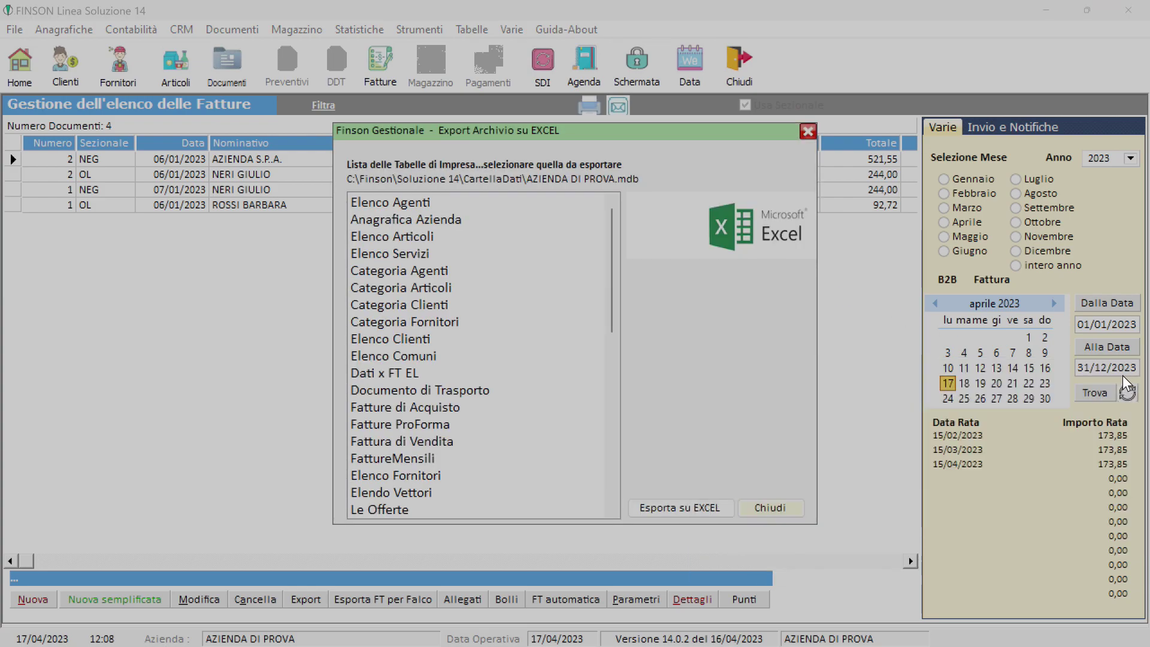
left_click(806, 133)
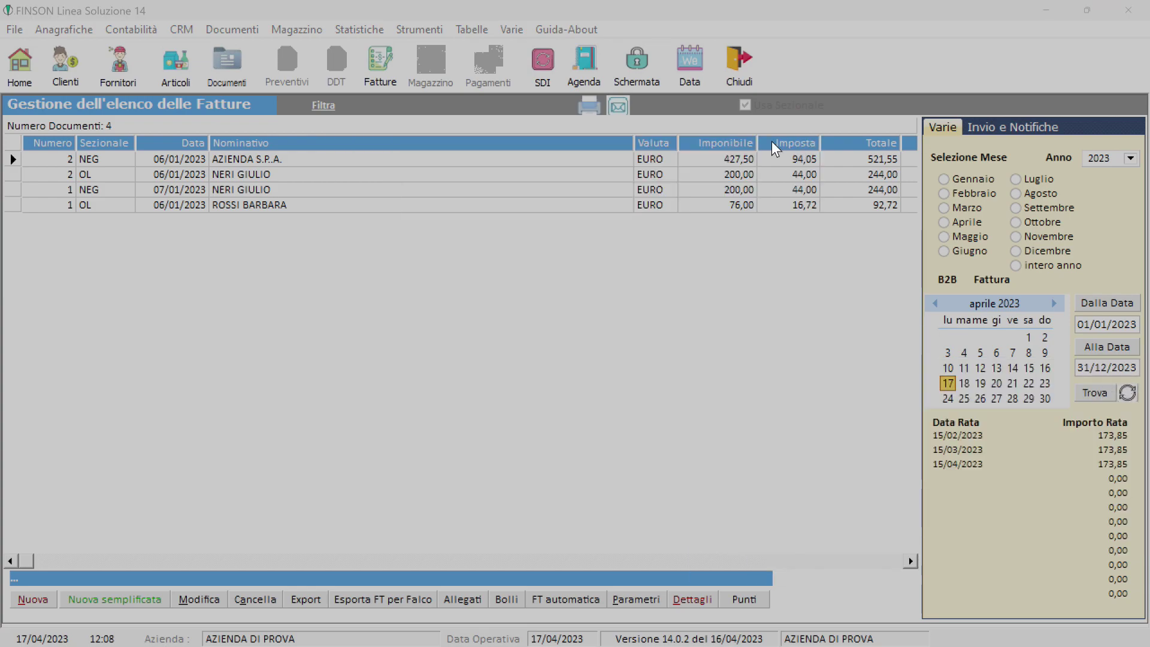
View the article export for Amazon, Prestashop, Magento and Ebay, and look over the other file functions
left_click(20, 30)
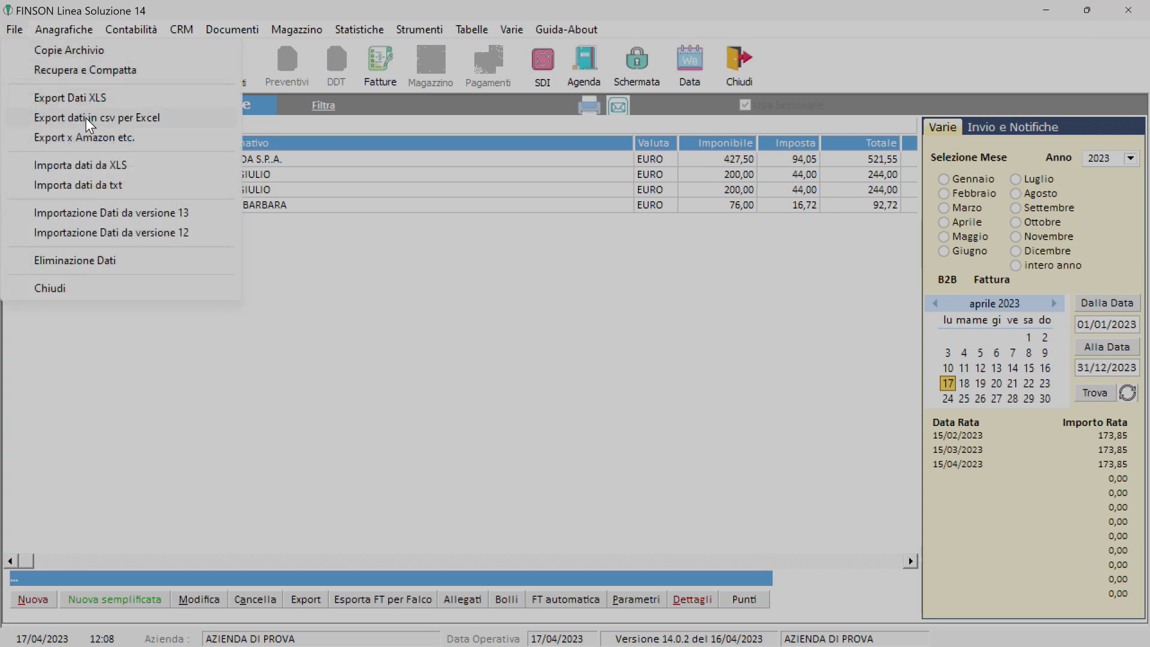
left_click(88, 139)
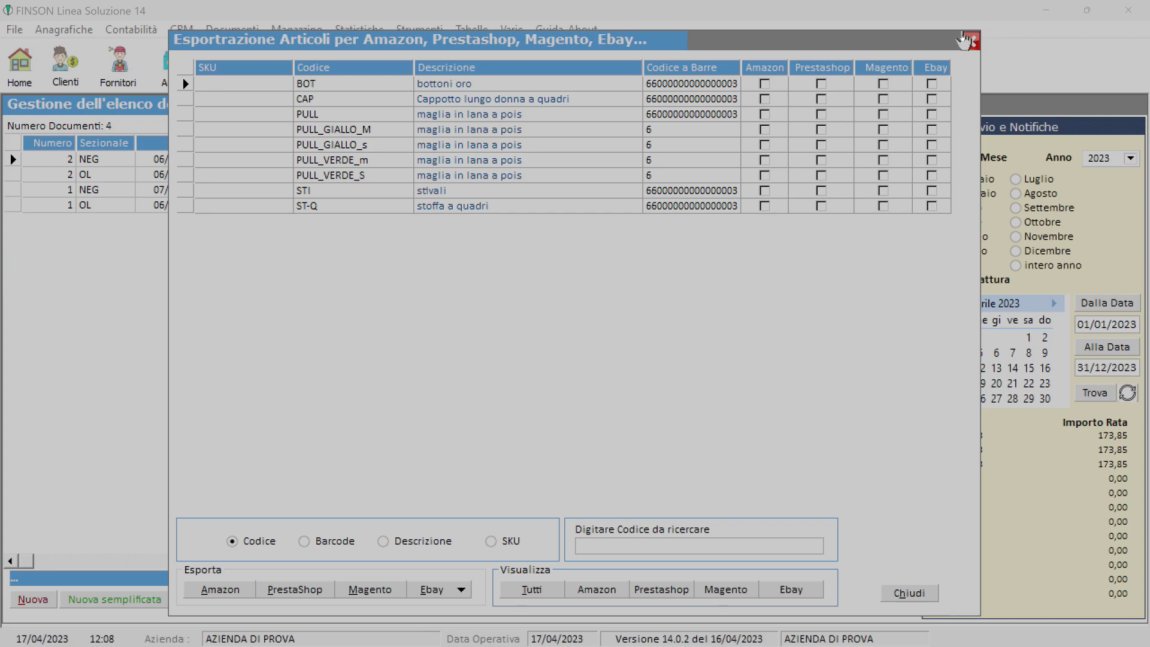
left_click(969, 40)
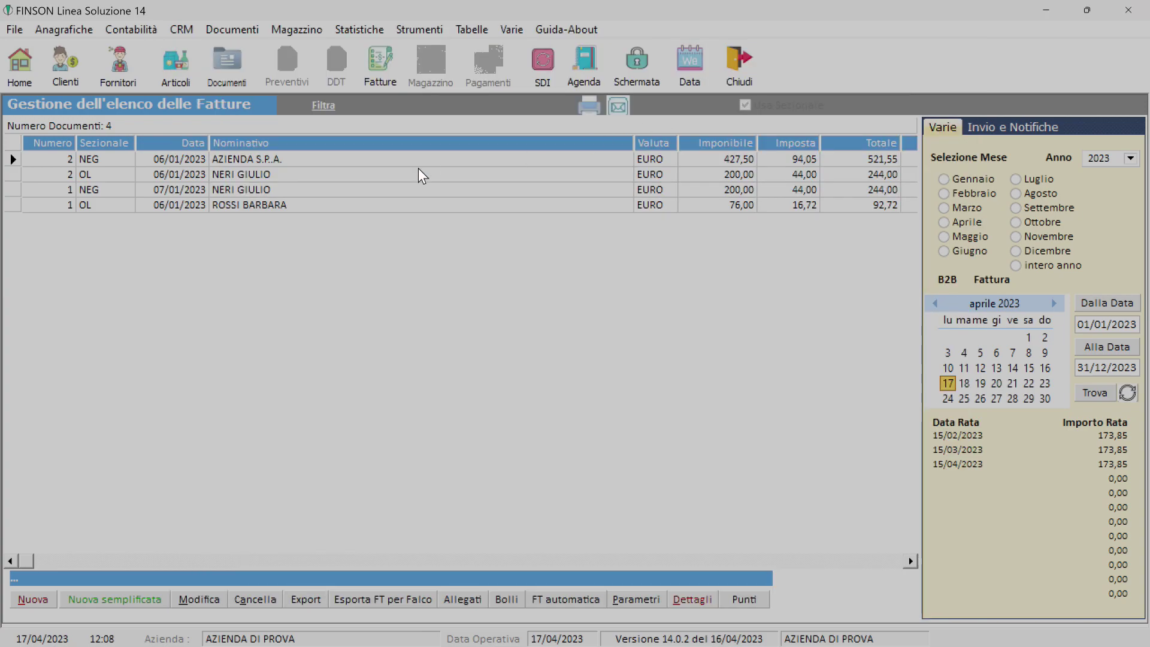
left_click(23, 30)
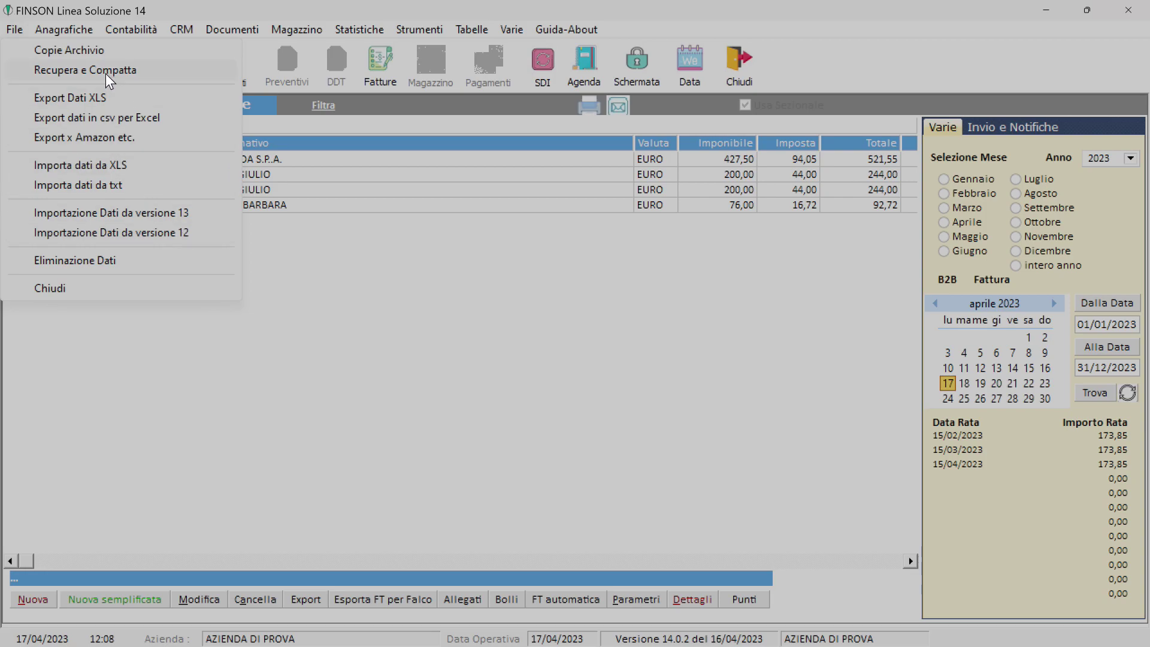
left_click(77, 31)
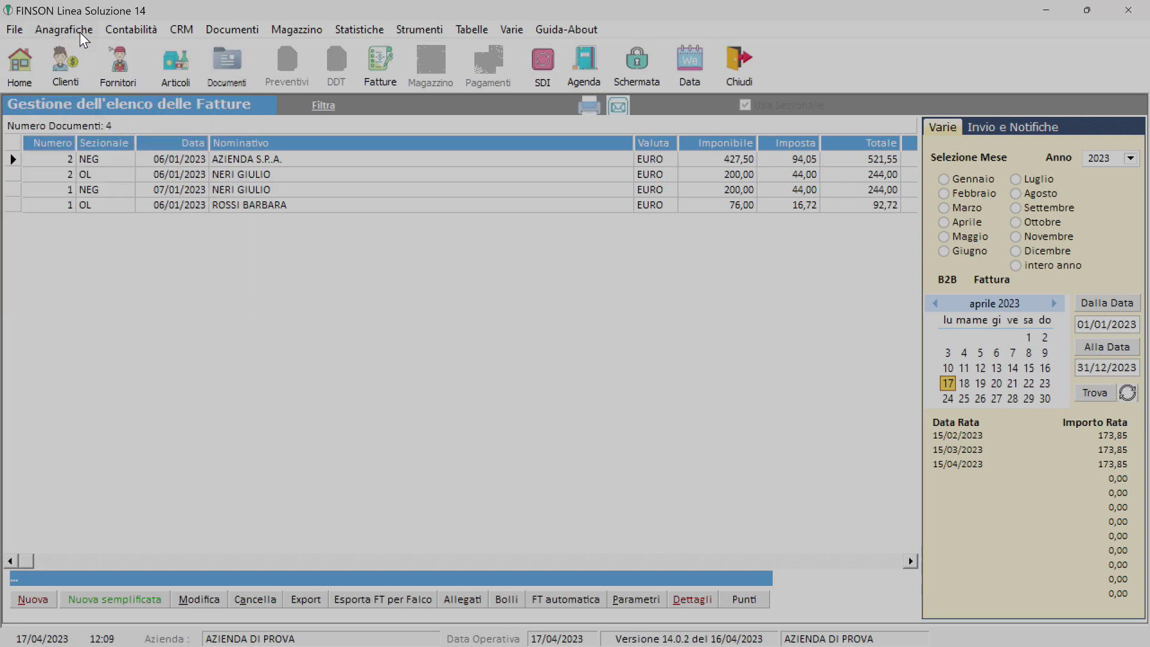
View the company's master data record and close it without changes
left_click(81, 30)
left_click(93, 46)
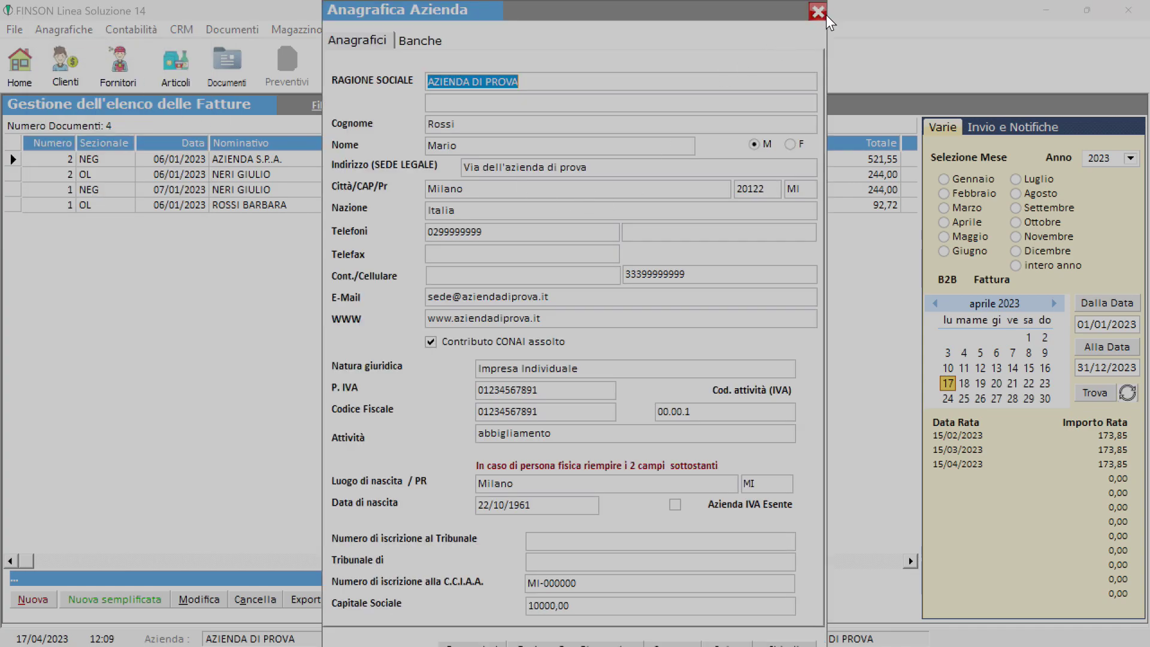
left_click(818, 12)
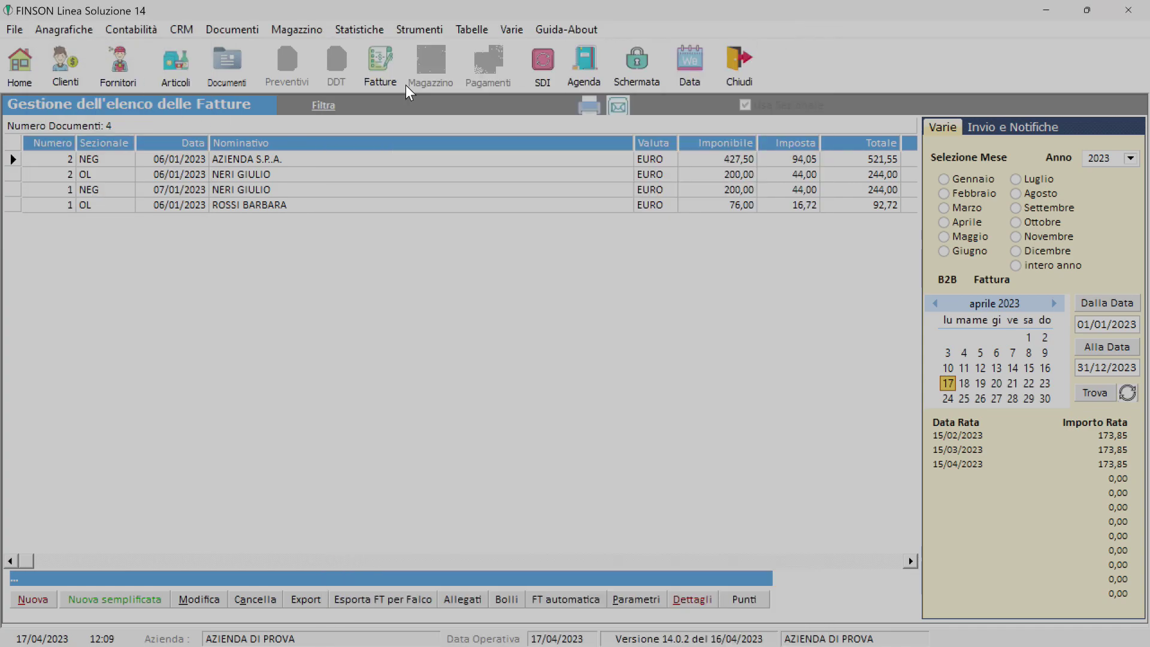
View the master data archives of agents, carriers, articles and services in turn
left_click(93, 29)
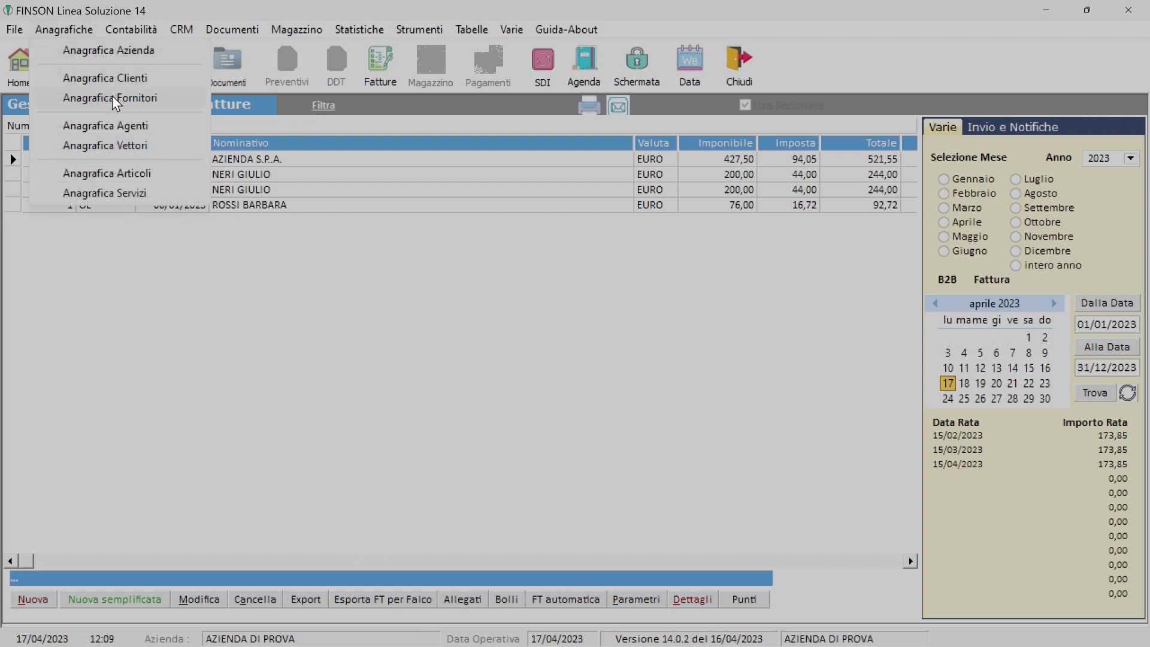
left_click(112, 126)
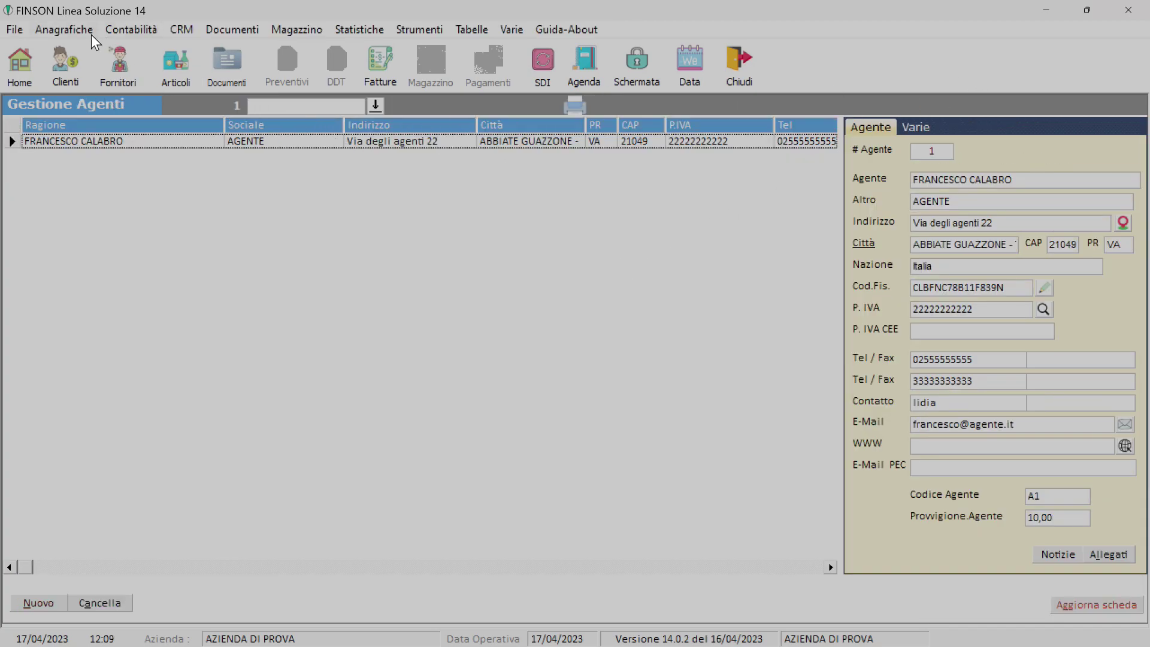
left_click(71, 30)
left_click(107, 144)
left_click(65, 27)
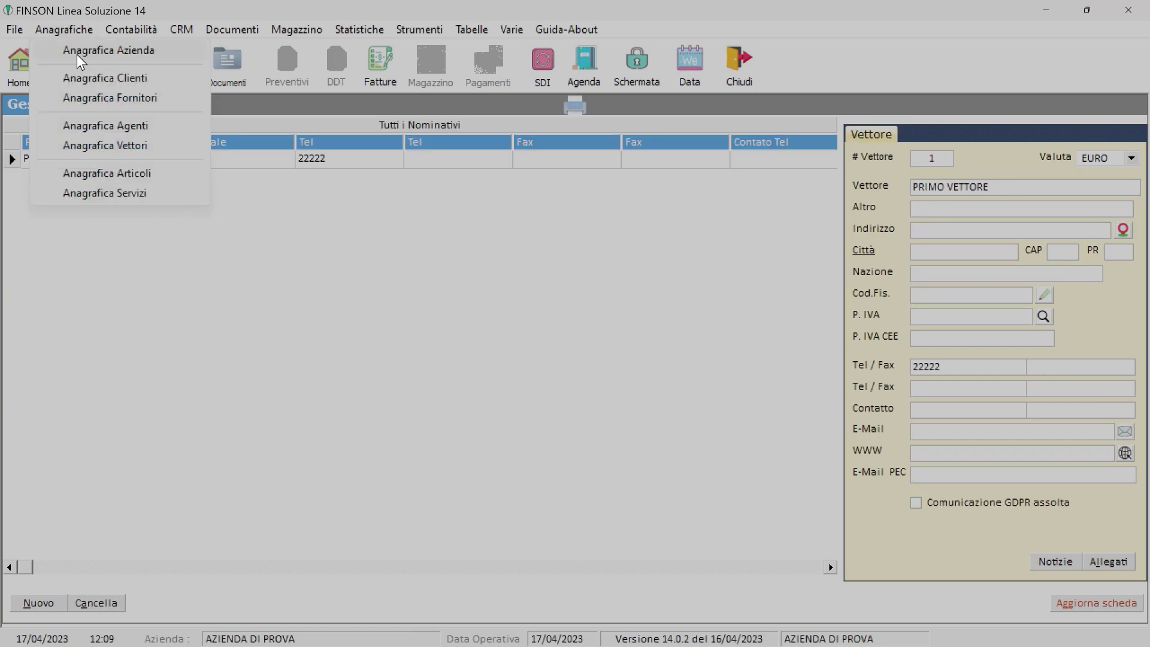
left_click(128, 174)
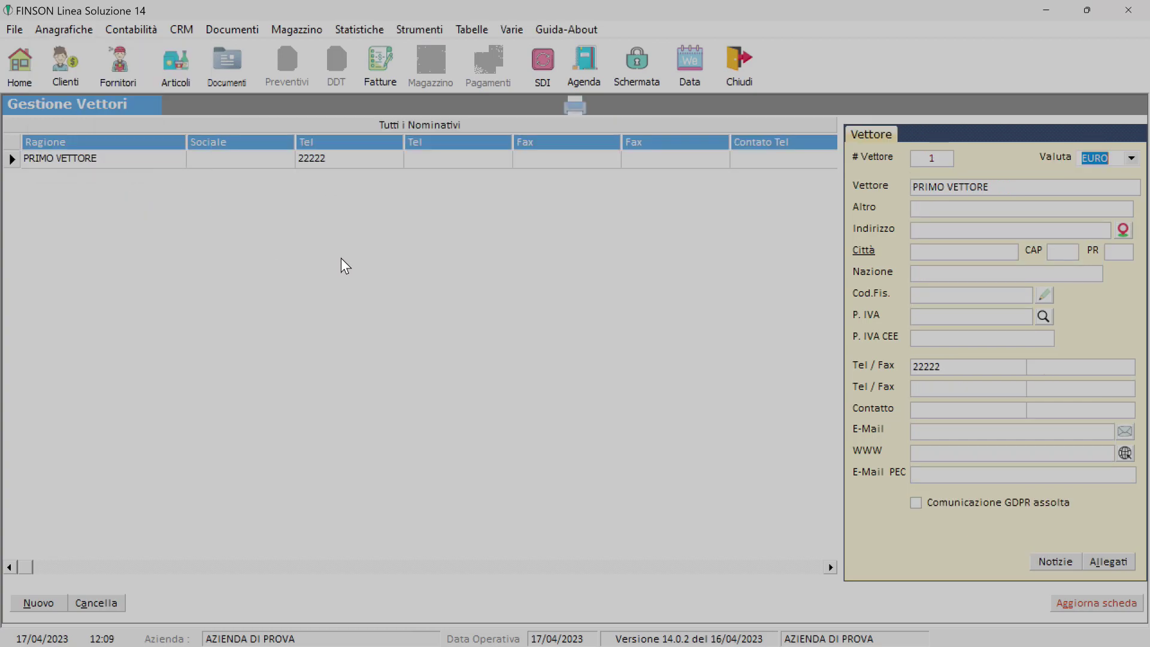
left_click(66, 27)
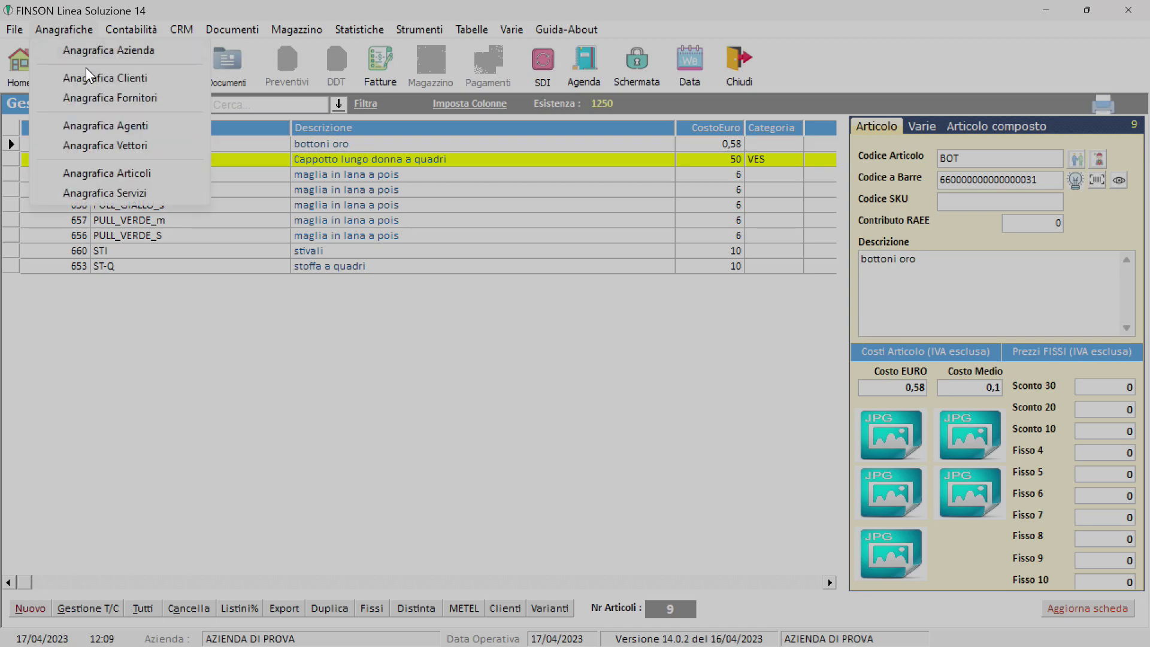
left_click(123, 193)
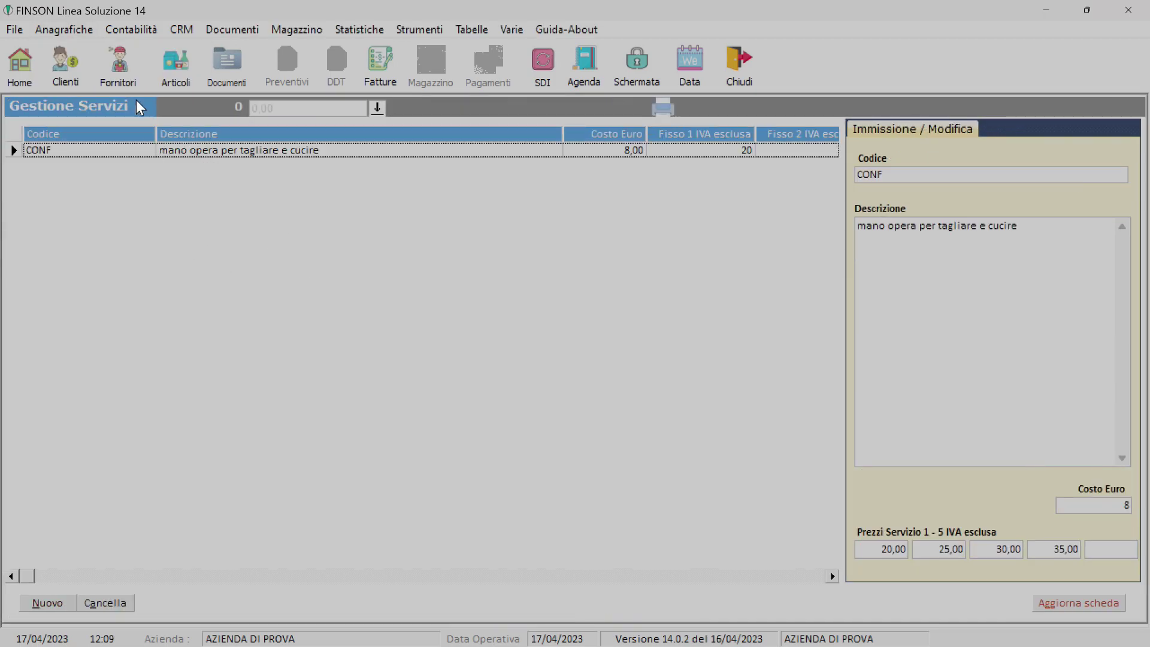
Look through the available accounting, document, statistics, tools and reference-table functions
left_click(149, 31)
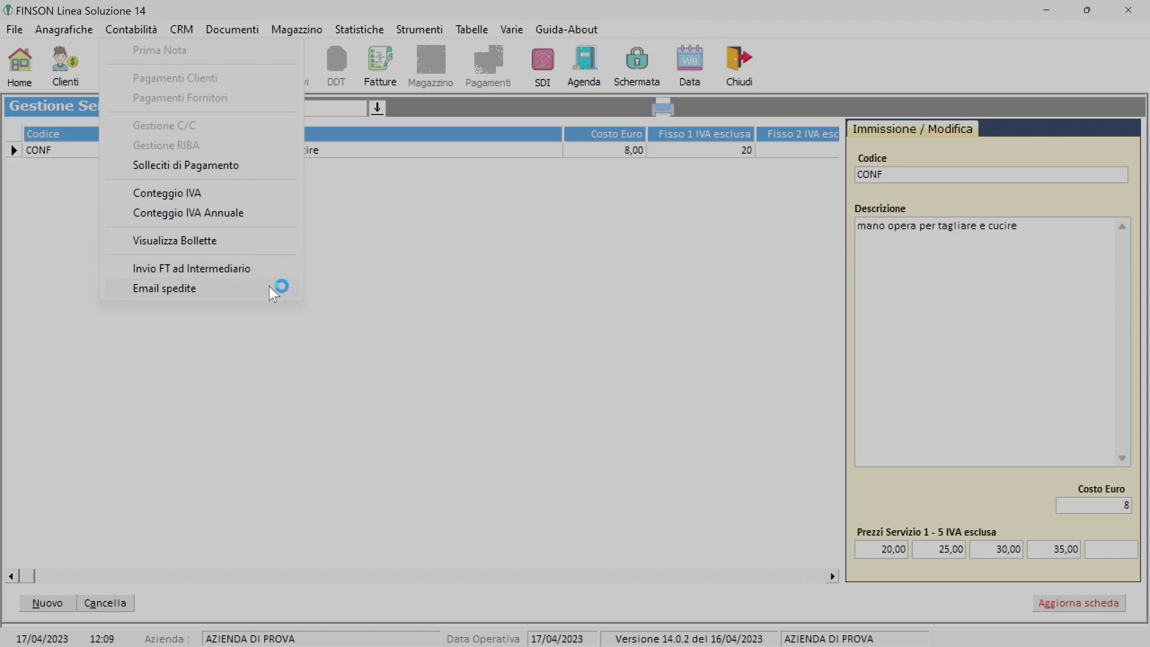
mouse_move(237, 25)
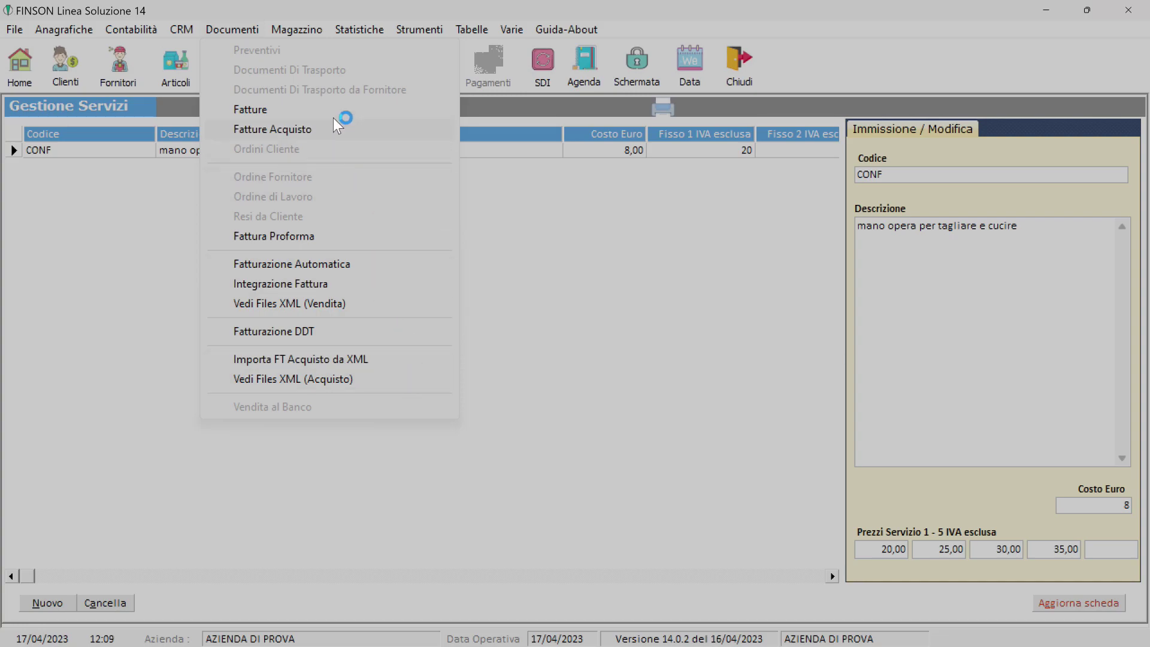
mouse_move(368, 27)
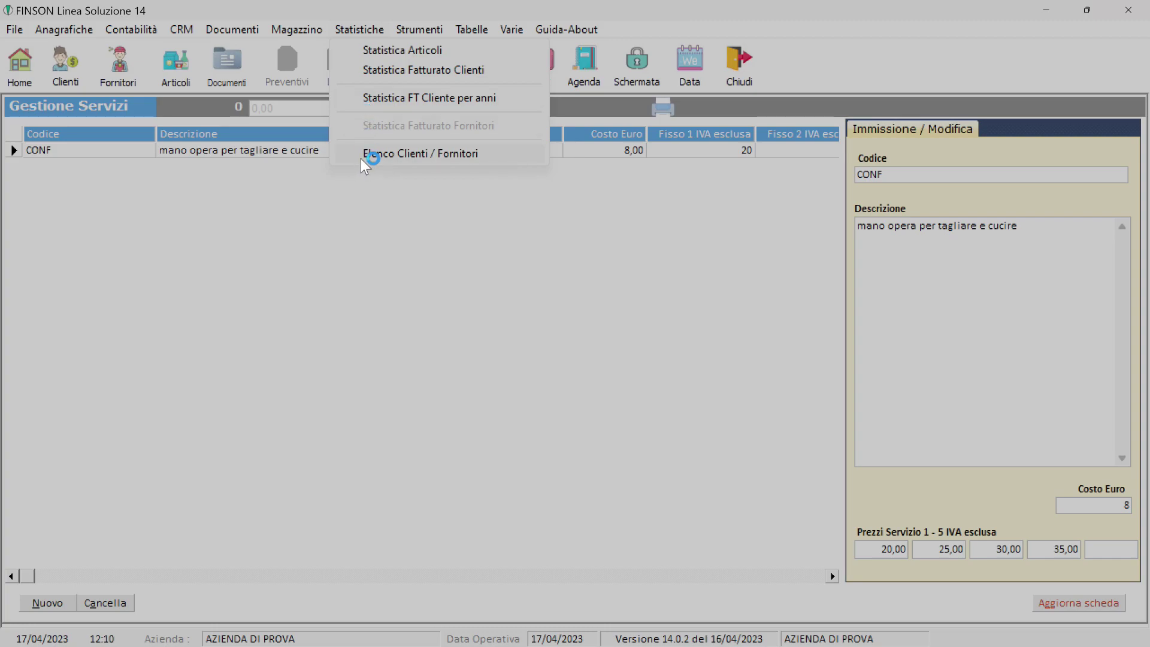
mouse_move(443, 30)
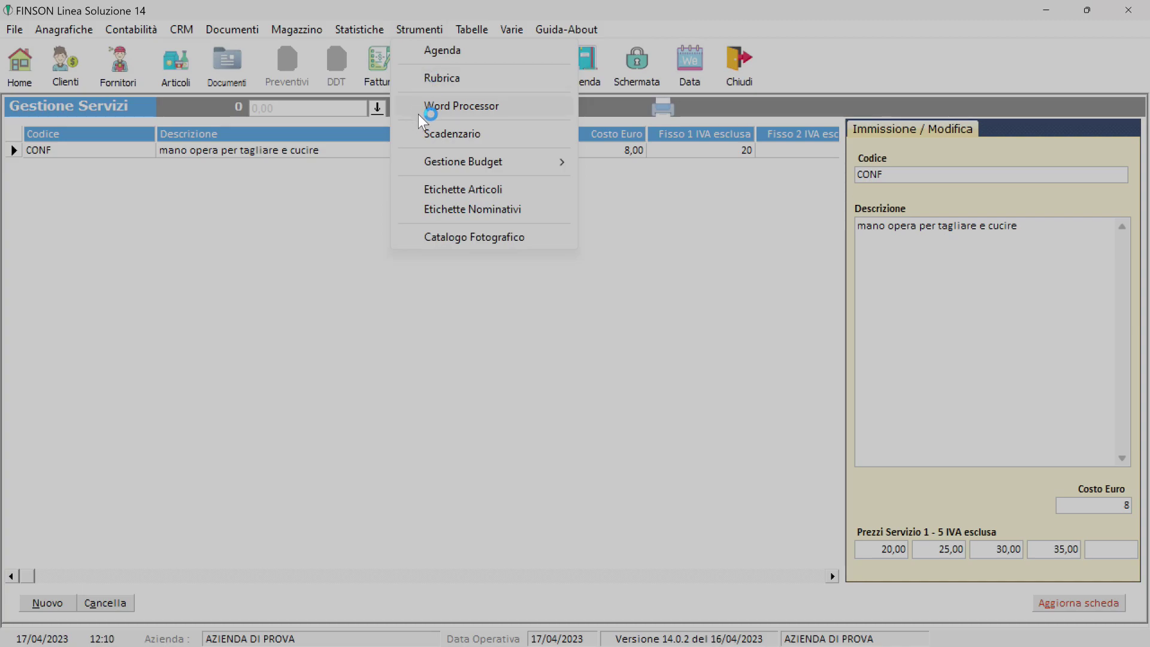
mouse_move(419, 170)
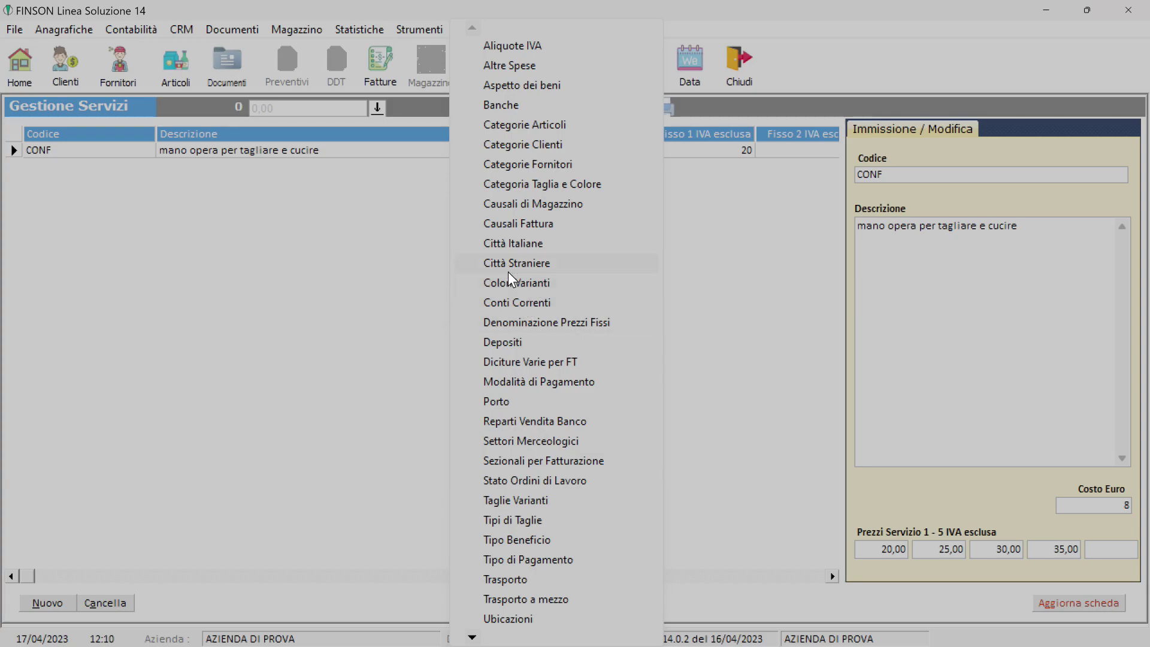
left_click(424, 290)
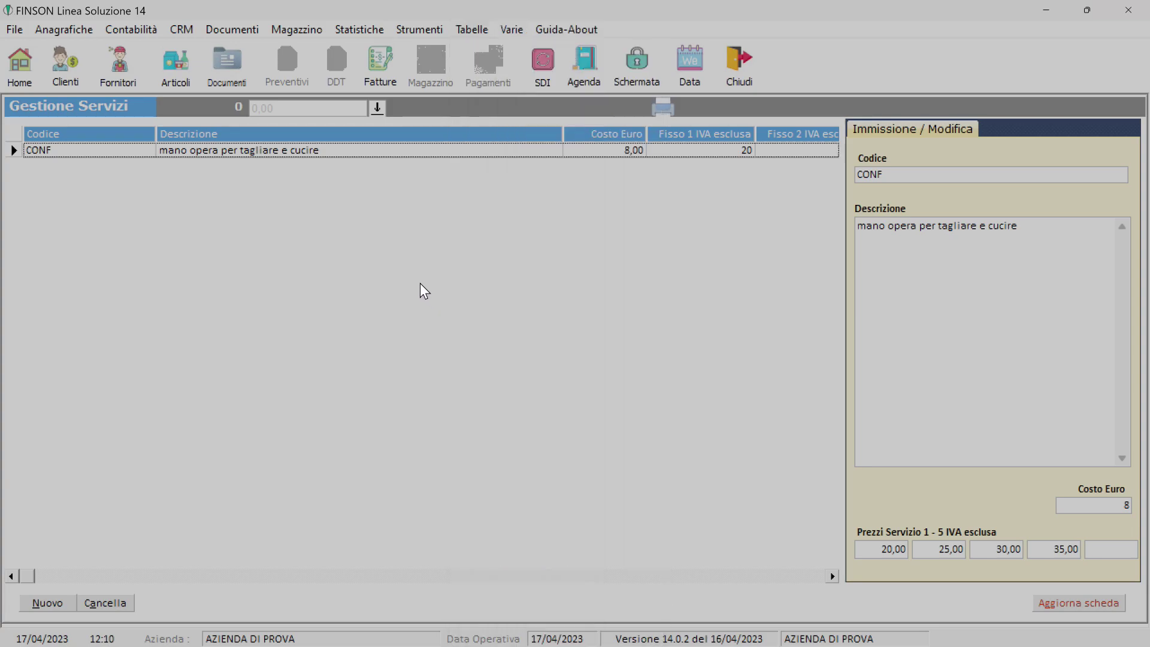
View the program's configuration parameters and look over the other miscellaneous functions
left_click(512, 25)
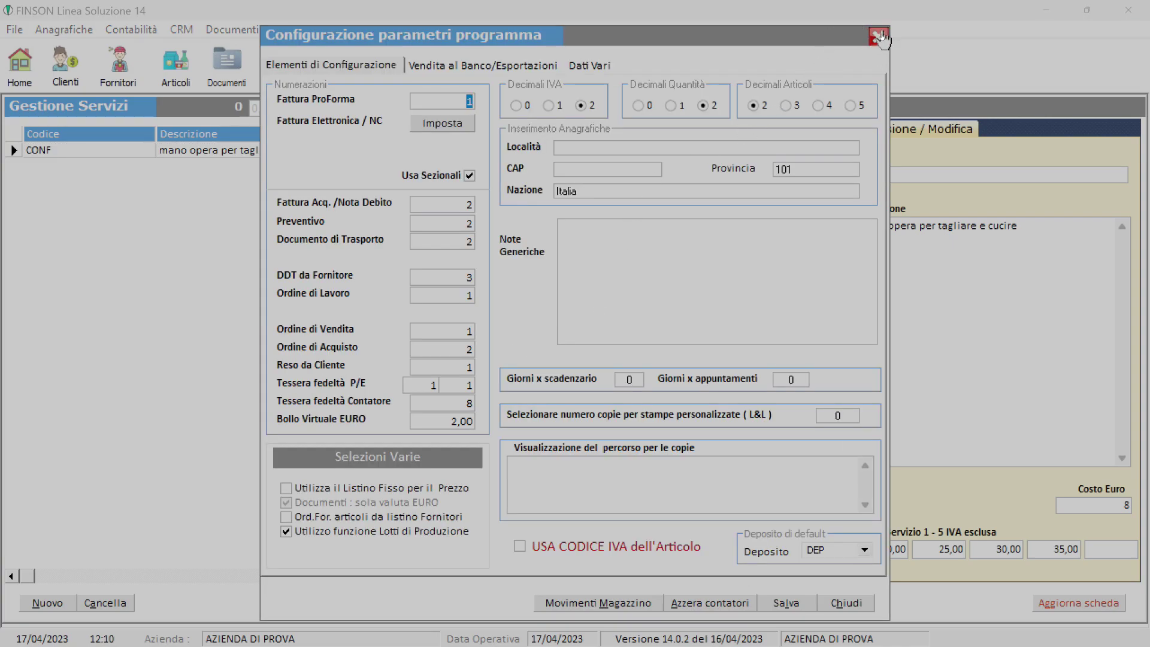
left_click(877, 37)
left_click(522, 27)
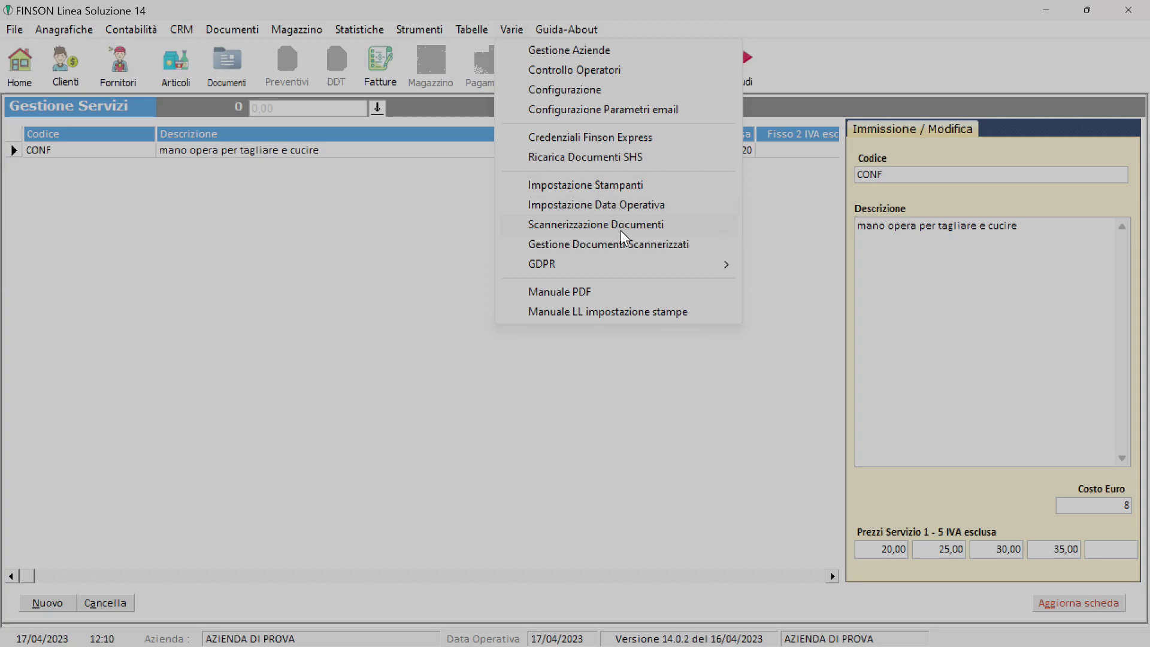
left_click(626, 363)
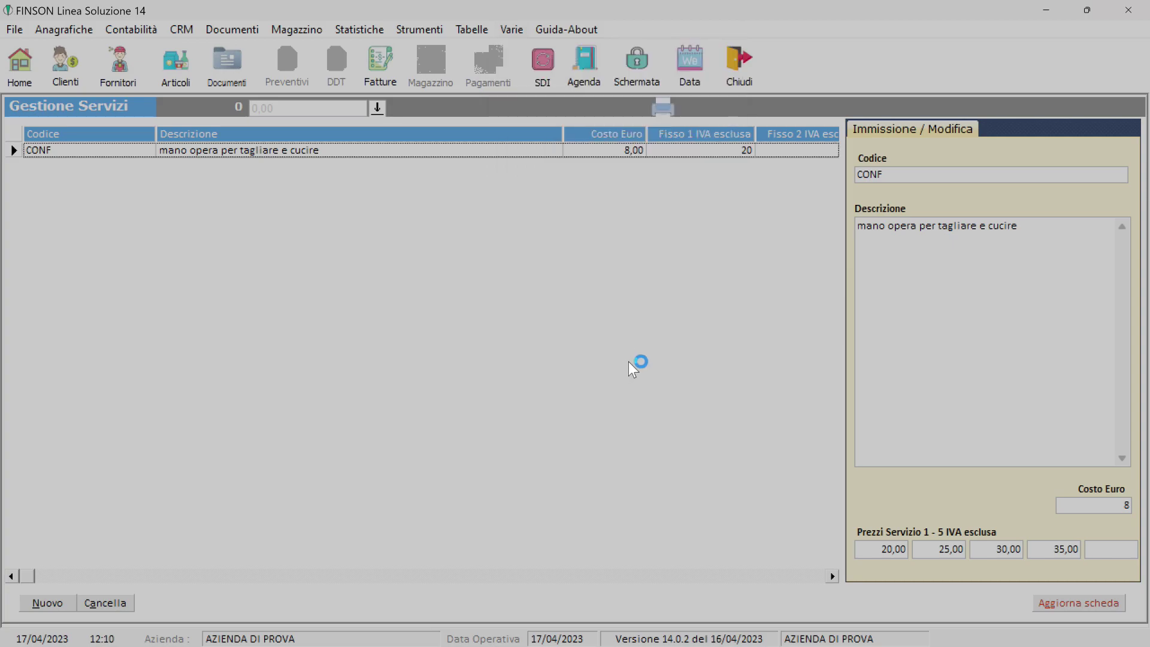